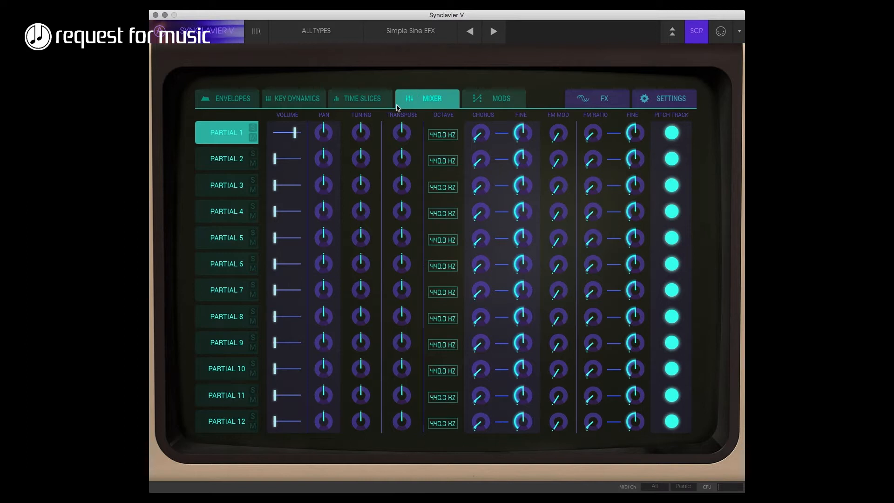
# Step: Add a time slice to Partial 1 at about 0.51 s and transpose it +12 semitones
pyautogui.click(373, 103)
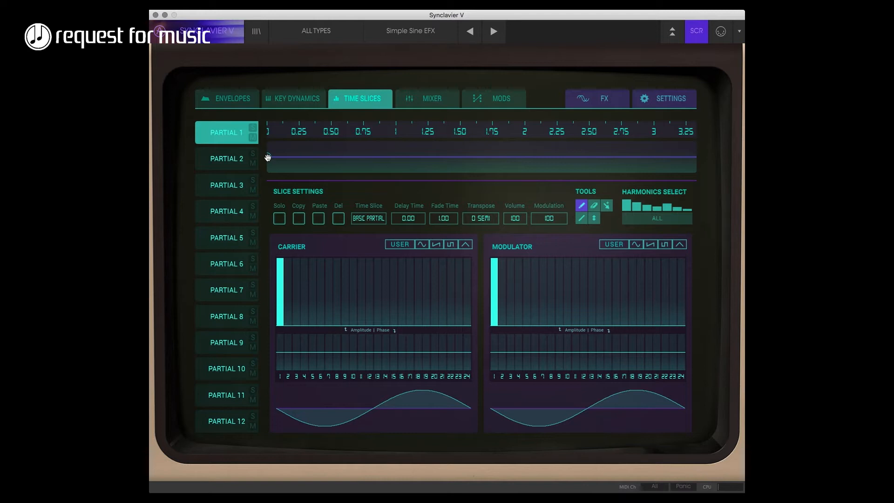
pyautogui.click(333, 157)
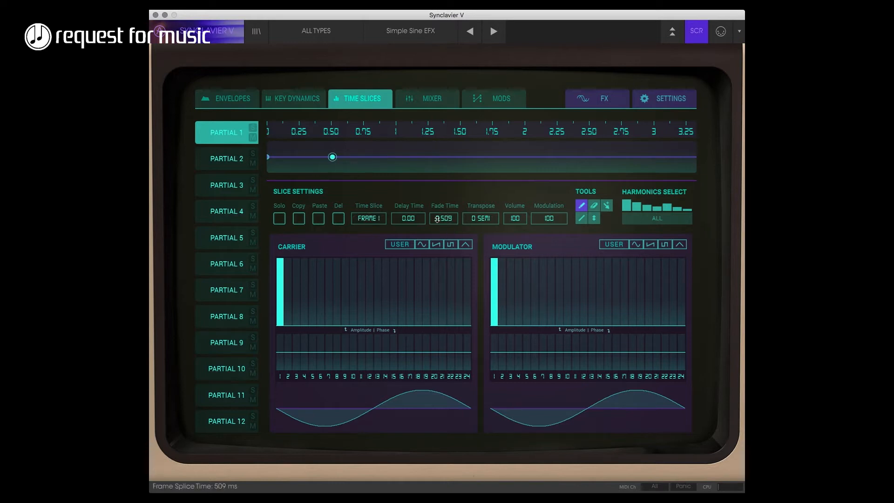
pyautogui.moveTo(472, 221); pyautogui.dragTo(473, 205)
pyautogui.moveTo(411, 221); pyautogui.dragTo(410, 214)
# Step: Set the first added slice's delay time to 0.5, fade time to 0 and transpose to +3 semitones
pyautogui.doubleClick(409, 219)
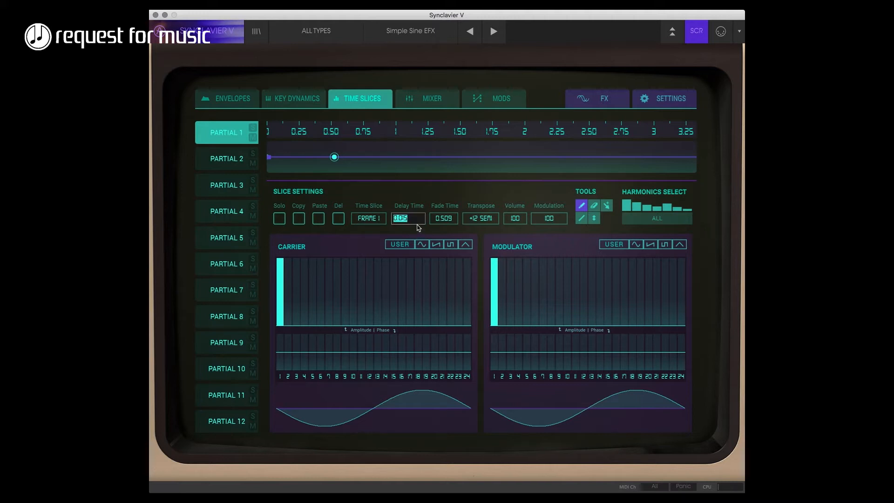
pyautogui.write('0.5')
pyautogui.press('Return')
pyautogui.doubleClick(443, 219)
pyautogui.write('0')
pyautogui.press('Return')
pyautogui.moveTo(473, 208)
pyautogui.mouseDown()
pyautogui.moveTo(472, 233)
pyautogui.moveTo(475, 221)
pyautogui.mouseUp()
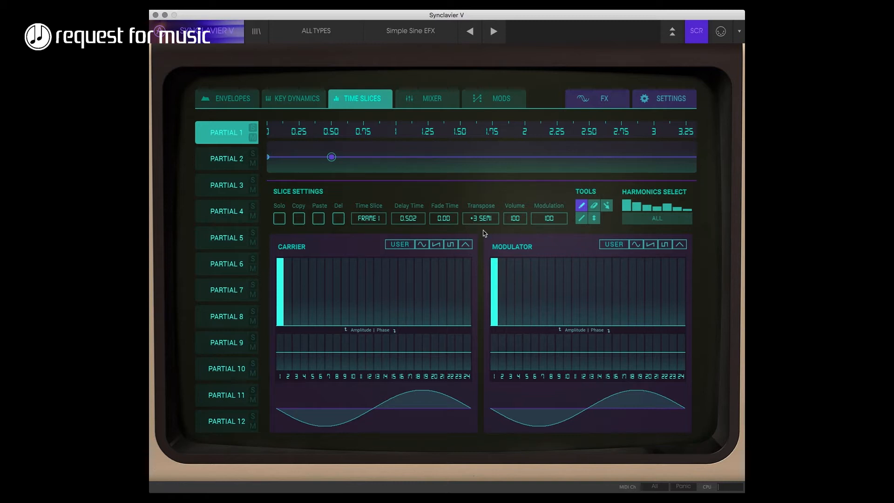
# Step: Add a second time slice near 1 s with delay time 0.5, fade time 0 and a transpose of +7 semitones
pyautogui.click(397, 158)
pyautogui.doubleClick(410, 221)
pyautogui.write('0.5')
pyautogui.press('Return')
pyautogui.doubleClick(443, 219)
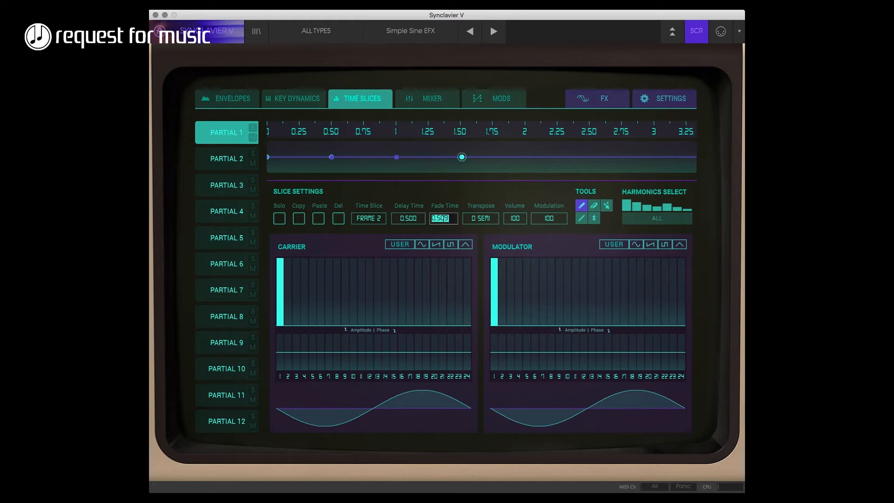
pyautogui.write('0')
pyautogui.press('Return')
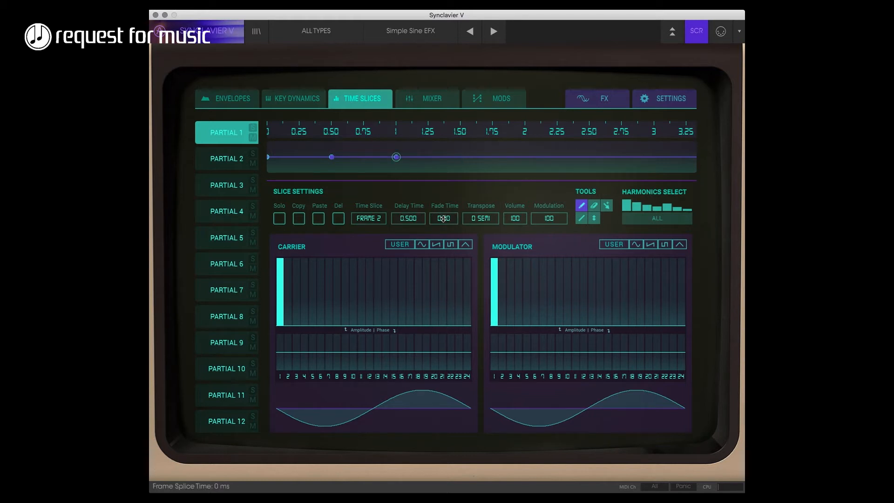
pyautogui.moveTo(475, 221); pyautogui.dragTo(474, 212)
# Step: Add a third time slice at about 1.5 s and paste the settings copied from the slice at 0.5 s into it
pyautogui.click(331, 157)
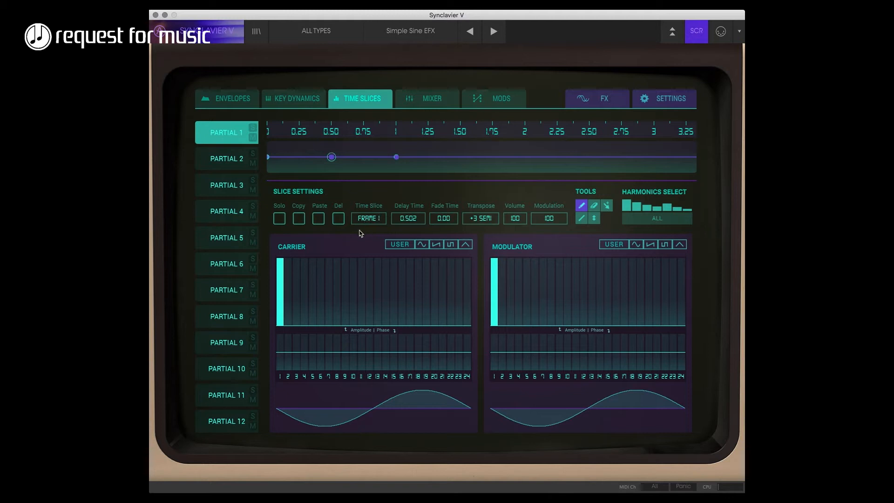
pyautogui.click(300, 219)
pyautogui.click(460, 157)
pyautogui.click(319, 218)
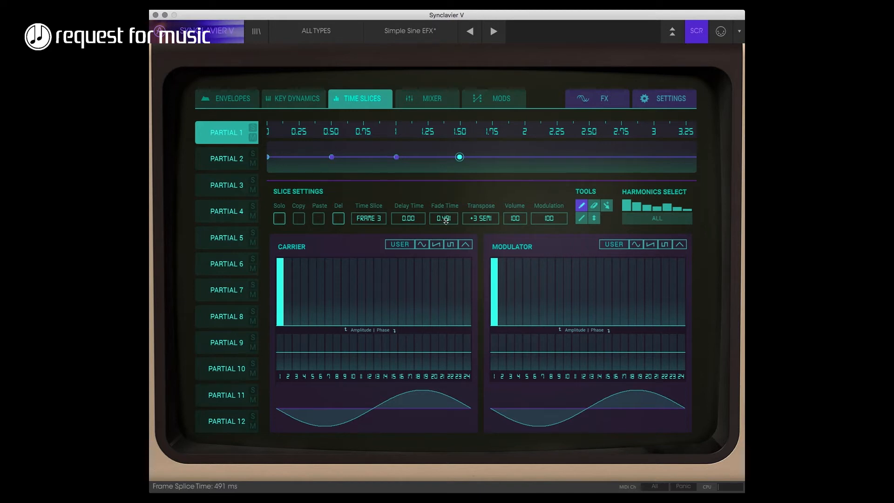
# Step: Set the third slice's fade time to 0 and its delay time to 0.5
pyautogui.doubleClick(408, 218)
pyautogui.write('0')
pyautogui.press('Return')
pyautogui.doubleClick(443, 219)
pyautogui.write('0')
pyautogui.press('Return')
pyautogui.doubleClick(415, 222)
pyautogui.write('0.5')
pyautogui.press('Return')
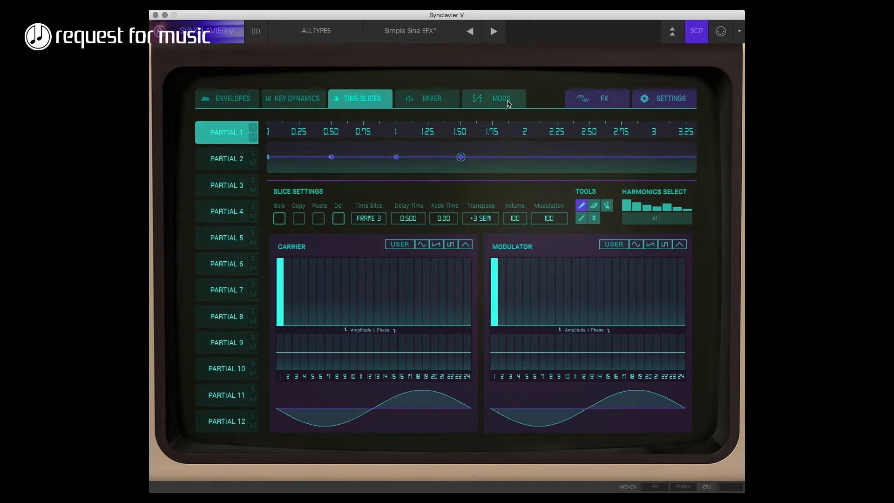
# Step: Raise Partial 1's FM modulation amount slightly in the mixer
pyautogui.click(442, 102)
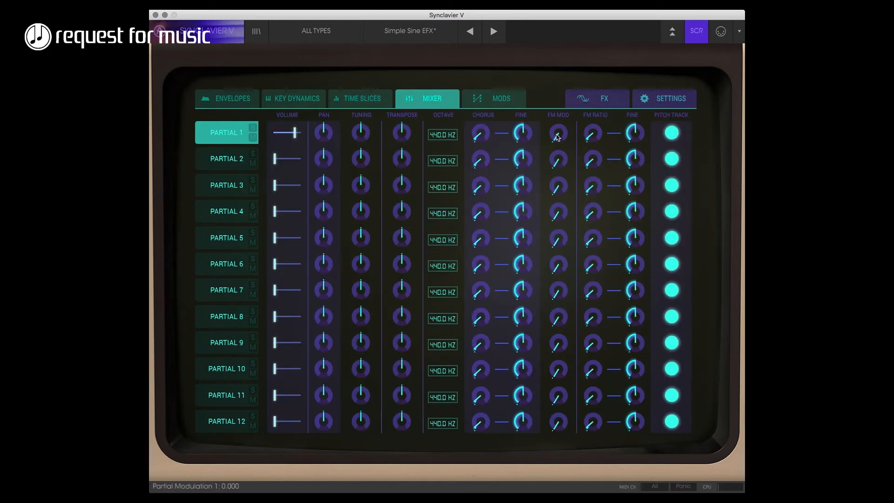
pyautogui.moveTo(557, 134); pyautogui.dragTo(557, 126)
# Step: Draw falling carrier harmonics 2 to 7 on the basic partial slice of Partial 1
pyautogui.click(371, 104)
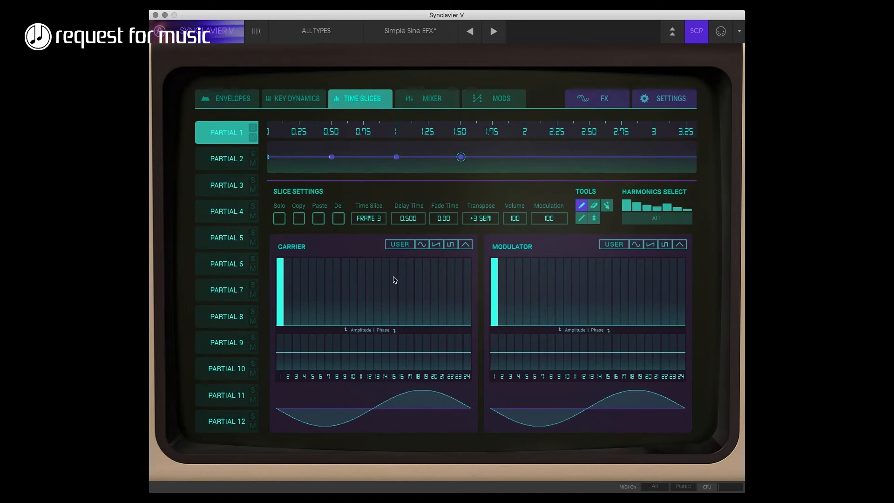
pyautogui.click(332, 157)
pyautogui.click(268, 157)
pyautogui.moveTo(288, 302); pyautogui.dragTo(330, 324)
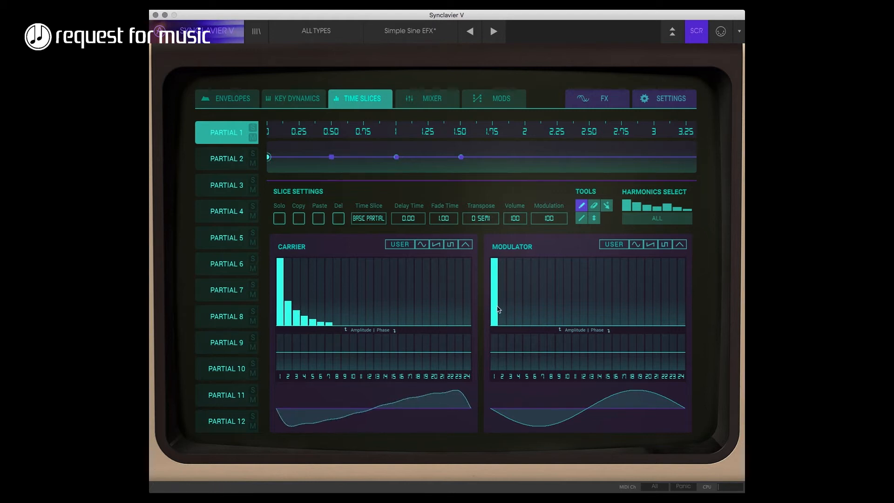
# Step: Set the 0.5 s slice's modulation to 0 and draw falling modulator harmonics 2 to 9 on the 1 s slice
pyautogui.click(332, 158)
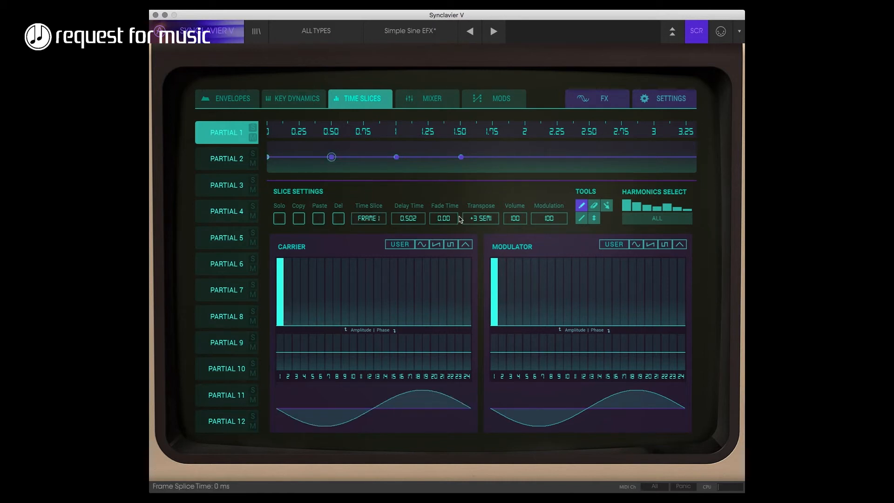
pyautogui.moveTo(545, 220); pyautogui.dragTo(553, 390)
pyautogui.click(397, 157)
pyautogui.moveTo(505, 296); pyautogui.dragTo(559, 315)
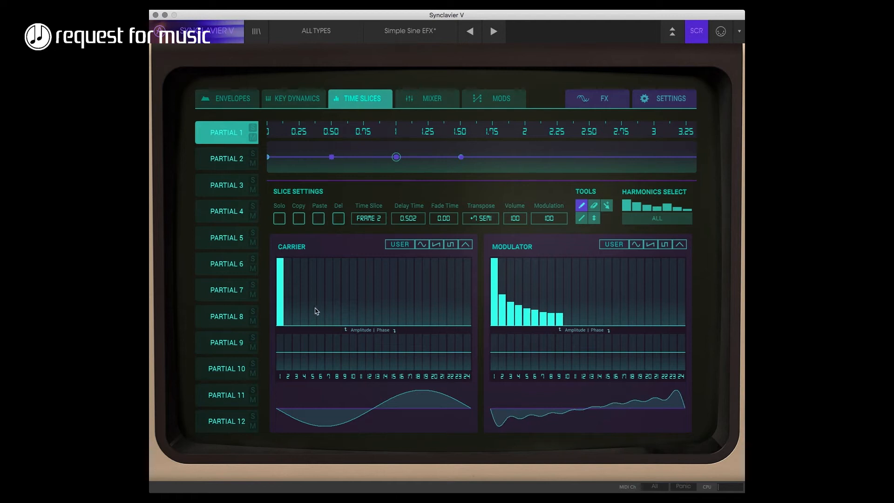
# Step: Set the 1.5 s slice's modulation to 16.6 and draw falling carrier and modulator harmonics up to the fifth
pyautogui.click(461, 157)
pyautogui.moveTo(549, 218)
pyautogui.mouseDown()
pyautogui.moveTo(550, 303)
pyautogui.moveTo(549, 294)
pyautogui.moveTo(519, 313)
pyautogui.moveTo(525, 321)
pyautogui.mouseUp()
pyautogui.moveTo(288, 296); pyautogui.dragTo(315, 317)
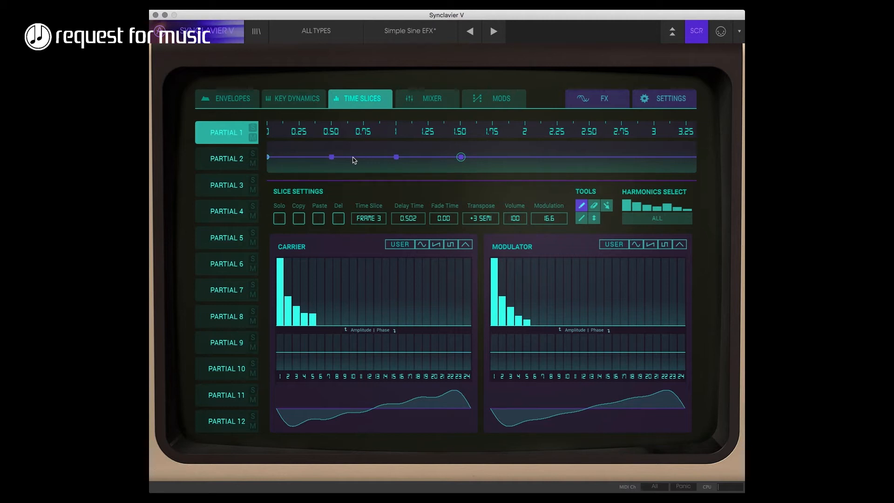
# Step: Vary Partial 1's Frame Speed on the keyboard front panel and return to the time slice screen
pyautogui.click(695, 35)
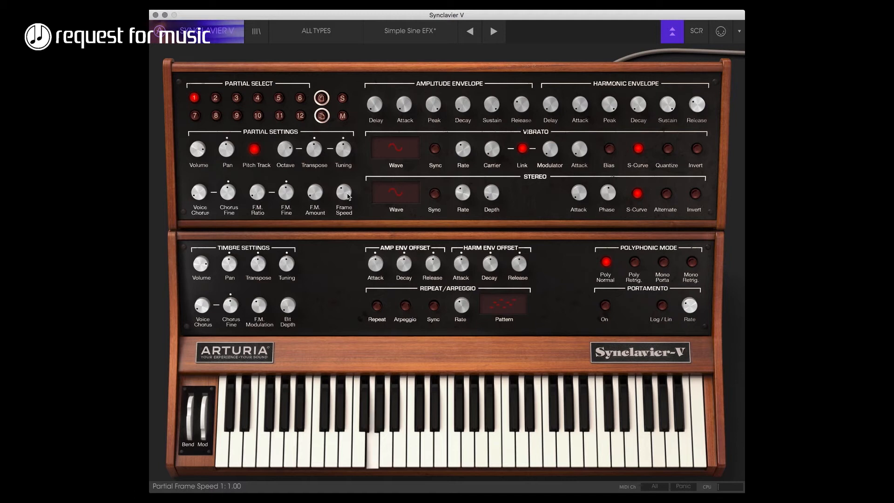
pyautogui.moveTo(347, 193); pyautogui.dragTo(357, 170)
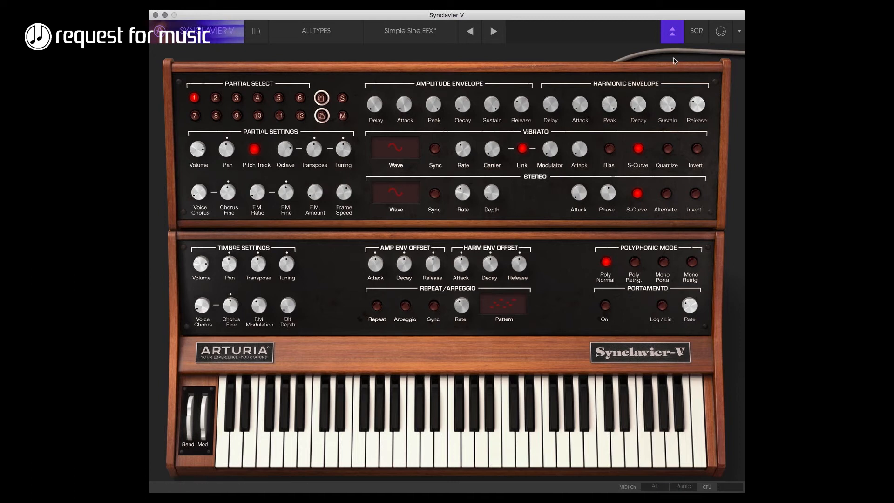
pyautogui.click(699, 32)
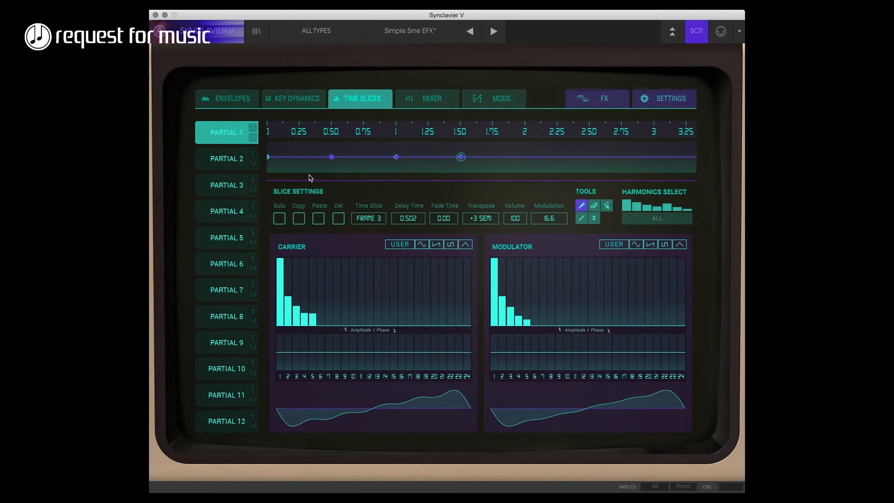
# Step: Add a time slice at about 0.354 s and set its transpose to 0 semitones
pyautogui.click(312, 157)
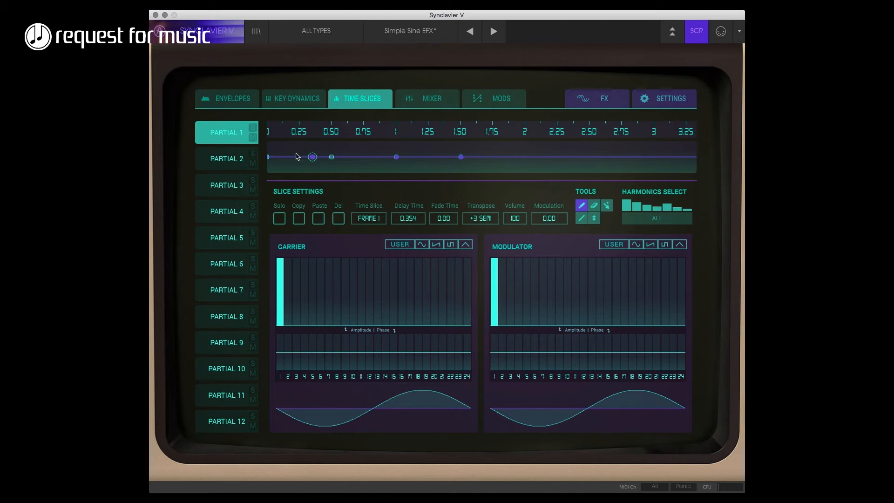
pyautogui.click(268, 157)
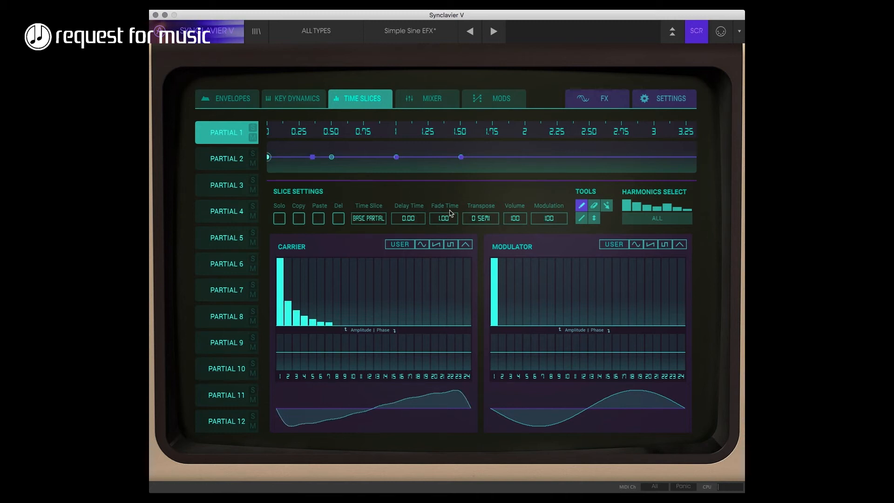
pyautogui.click(312, 158)
pyautogui.moveTo(472, 218); pyautogui.dragTo(476, 217)
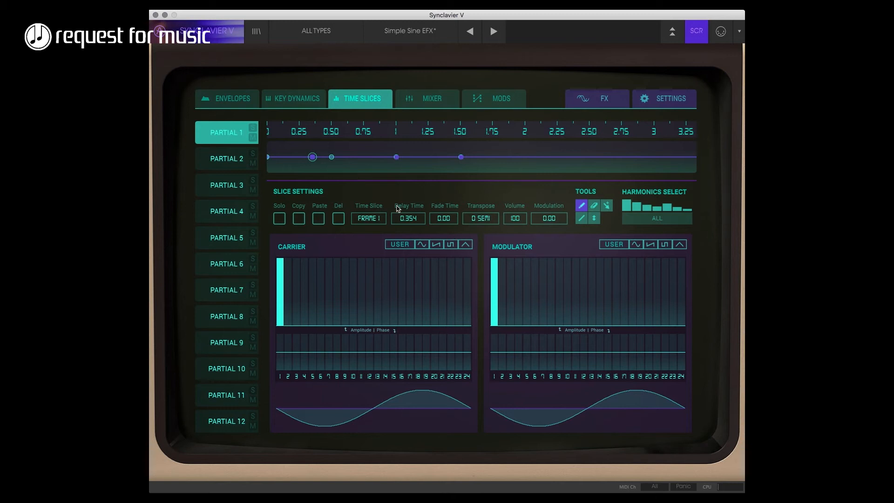
# Step: Adjust the delay time of the slice near 0.5 s to about 0.16 s, keeping its fade time at 0
pyautogui.click(331, 157)
pyautogui.click(313, 157)
pyautogui.click(331, 157)
pyautogui.moveTo(412, 219); pyautogui.dragTo(442, 180)
pyautogui.moveTo(446, 219); pyautogui.dragTo(444, 274)
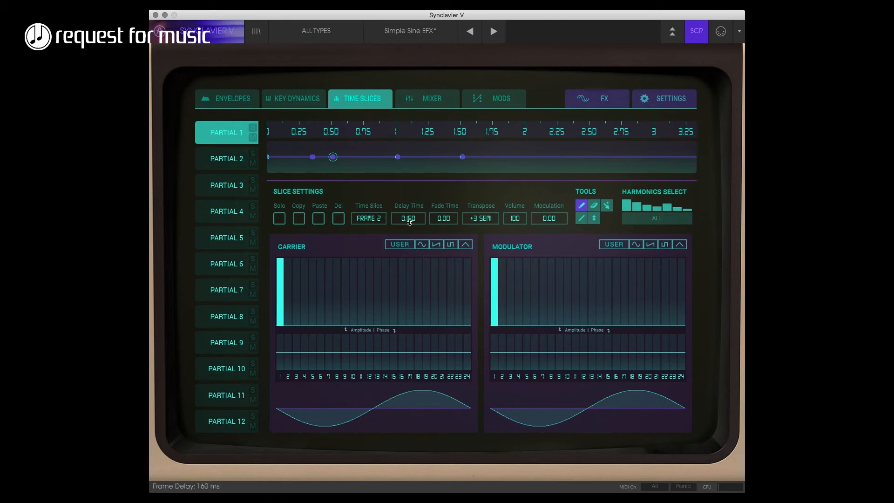
pyautogui.moveTo(411, 221)
pyautogui.mouseDown()
pyautogui.moveTo(411, 233)
pyautogui.moveTo(412, 217)
pyautogui.mouseUp()
# Step: Set Frame 1's delay time to 0 and its fade time to 0.360
pyautogui.click(312, 157)
pyautogui.moveTo(403, 219); pyautogui.dragTo(410, 323)
pyautogui.moveTo(444, 218); pyautogui.dragTo(454, 170)
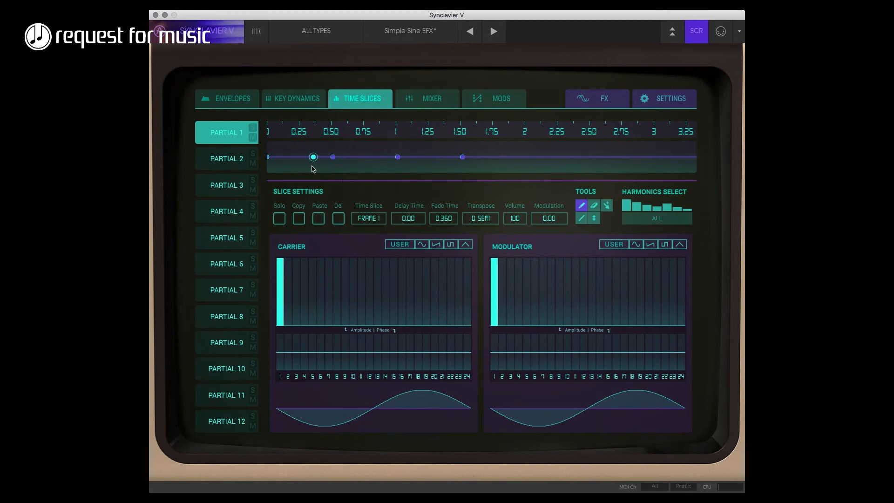
# Step: Redraw the basic partial slice's harmonics as falling carrier bars up to the eighth and modulator bars up to the seventh
pyautogui.click(269, 157)
pyautogui.click(313, 157)
pyautogui.click(269, 157)
pyautogui.moveTo(297, 289); pyautogui.dragTo(340, 318)
pyautogui.moveTo(491, 286)
pyautogui.mouseDown()
pyautogui.moveTo(496, 279)
pyautogui.moveTo(548, 319)
pyautogui.moveTo(503, 298)
pyautogui.mouseUp()
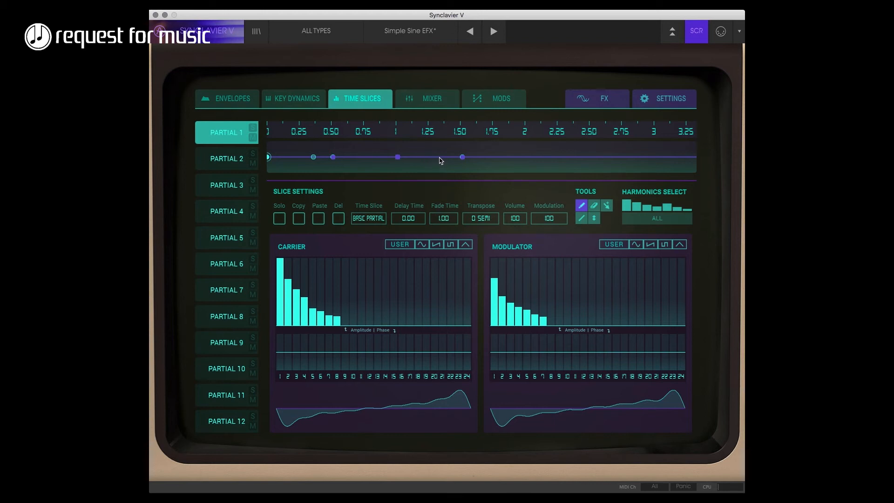
# Step: Add a time slice at about 1.33 s with delay time 0, fade time 0.310 and a transpose of +7 semitones
pyautogui.click(440, 157)
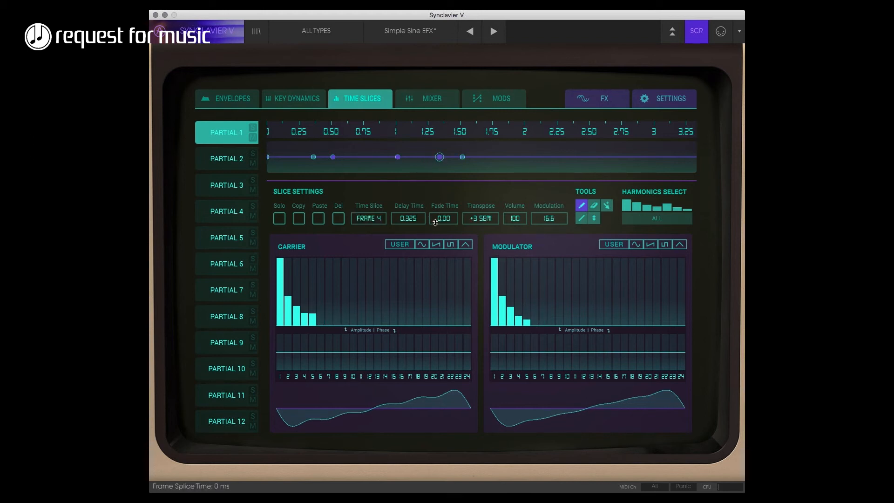
pyautogui.moveTo(412, 222); pyautogui.dragTo(409, 281)
pyautogui.moveTo(439, 222); pyautogui.dragTo(450, 172)
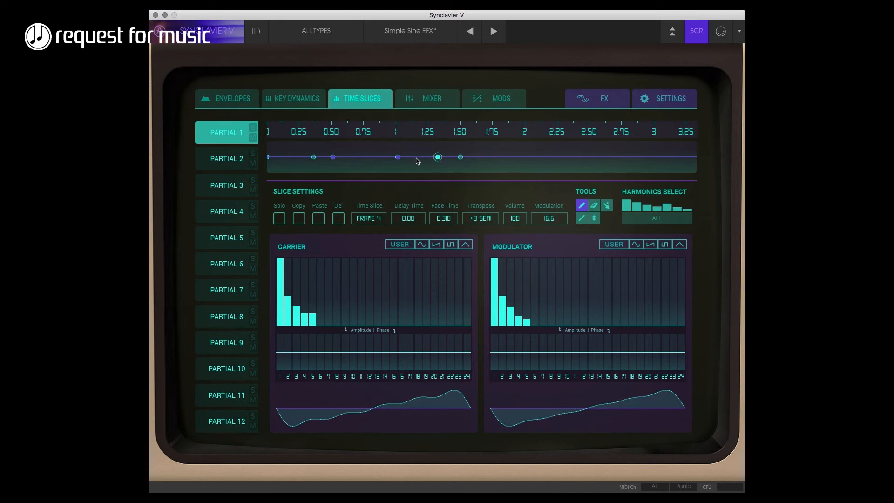
pyautogui.click(397, 157)
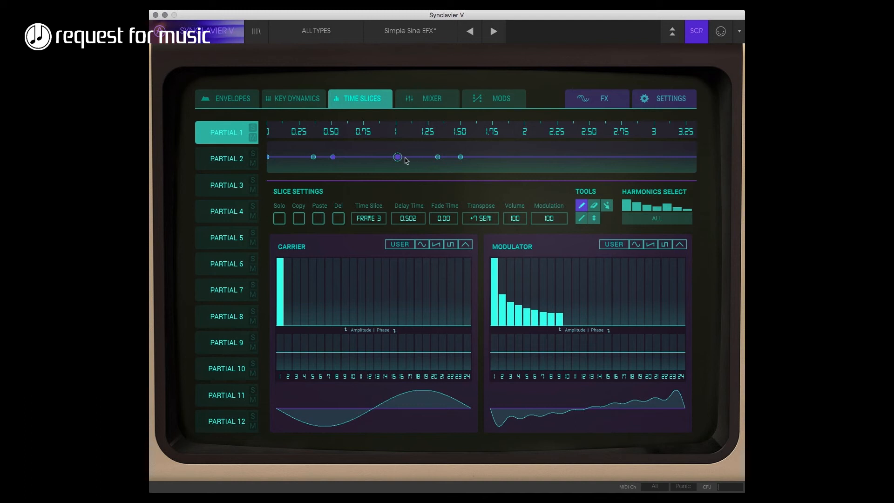
pyautogui.click(438, 157)
pyautogui.moveTo(479, 212)
pyautogui.mouseDown()
pyautogui.moveTo(475, 200)
pyautogui.moveTo(478, 217)
pyautogui.moveTo(488, 212)
pyautogui.mouseUp()
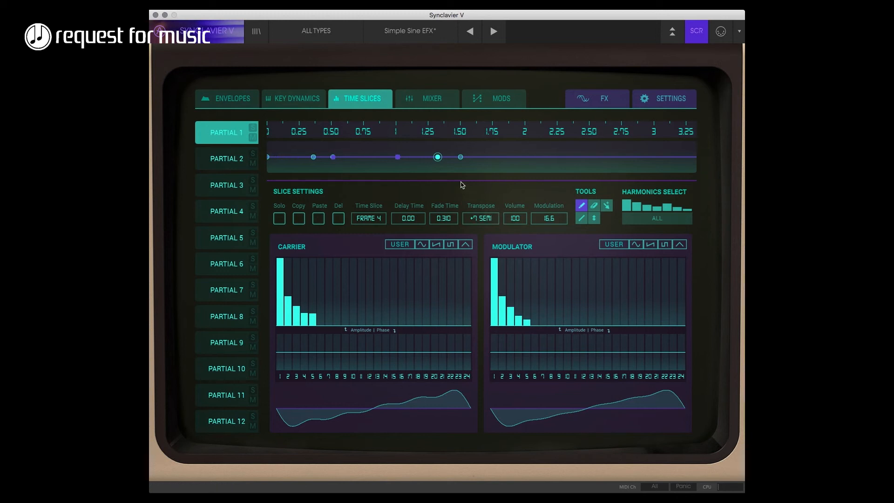
# Step: Set the last slice's fade time to 0 and its delay time to 0.185
pyautogui.click(460, 157)
pyautogui.moveTo(448, 218); pyautogui.dragTo(447, 282)
pyautogui.moveTo(412, 218); pyautogui.dragTo(419, 177)
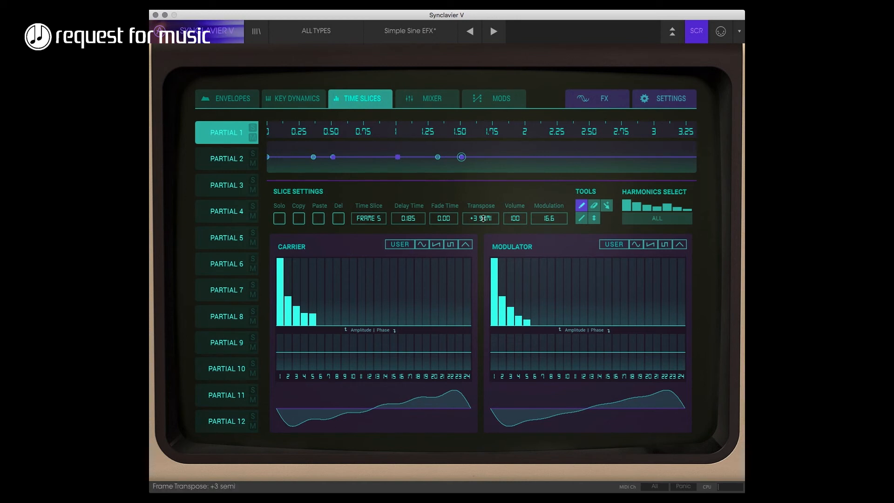
# Step: Set Frame 4's modulation and volume to 0 and raise the phase of its modulator's fifth harmonic
pyautogui.click(438, 157)
pyautogui.moveTo(540, 217); pyautogui.dragTo(543, 283)
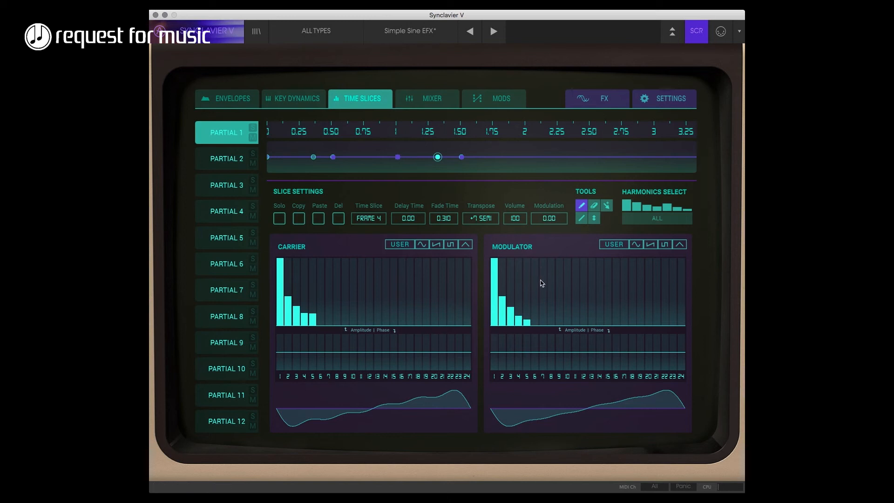
pyautogui.moveTo(523, 218); pyautogui.dragTo(521, 263)
pyautogui.moveTo(521, 266); pyautogui.dragTo(525, 343)
pyautogui.click(525, 343)
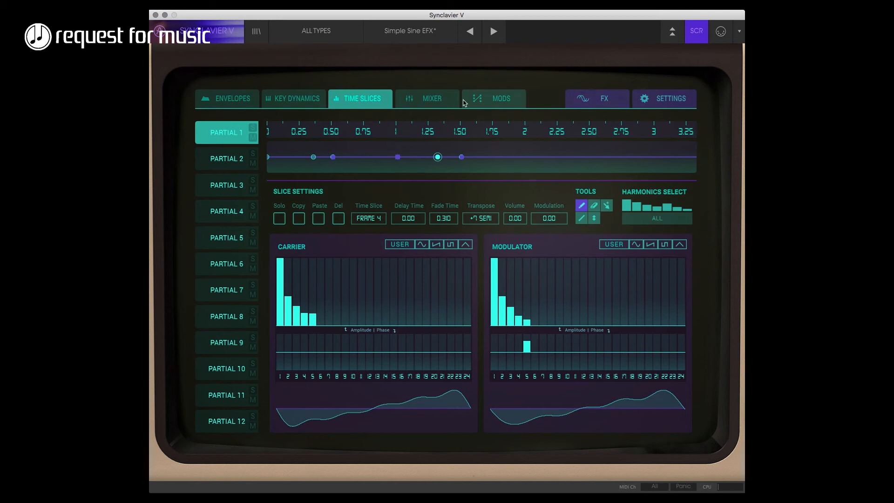
# Step: Set Partial 1's octave to 220.0 Hz in the mixer and increase its FM modulation amount
pyautogui.click(429, 100)
pyautogui.moveTo(432, 139); pyautogui.dragTo(431, 158)
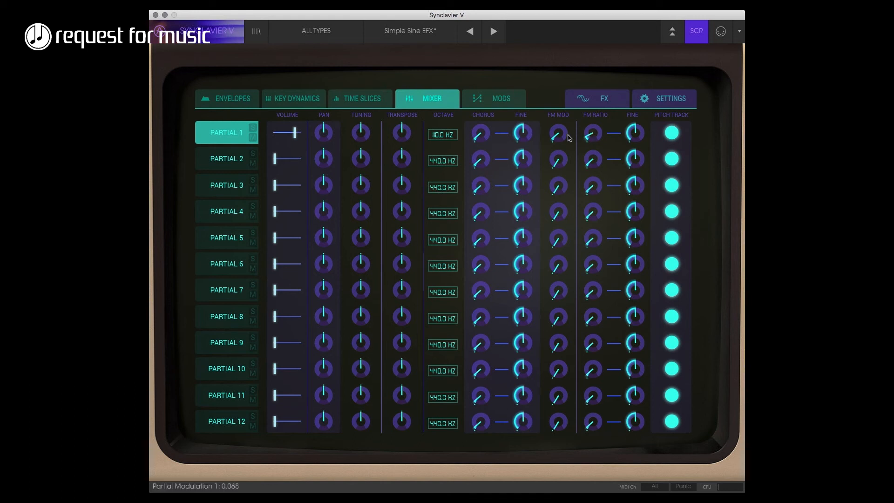
pyautogui.moveTo(588, 140); pyautogui.dragTo(560, 133)
pyautogui.moveTo(439, 130); pyautogui.dragTo(438, 128)
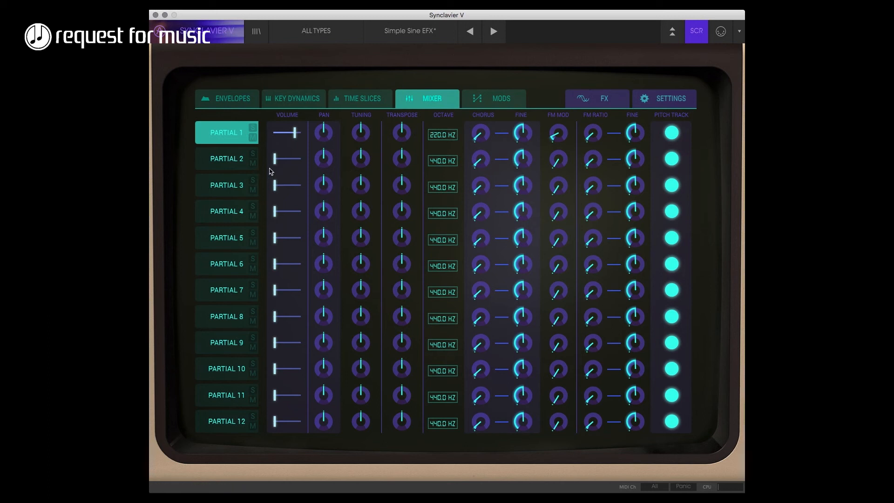
# Step: Limit Partial 1's key range to the lower part of the keyboard, ending just below the middle
pyautogui.click(297, 101)
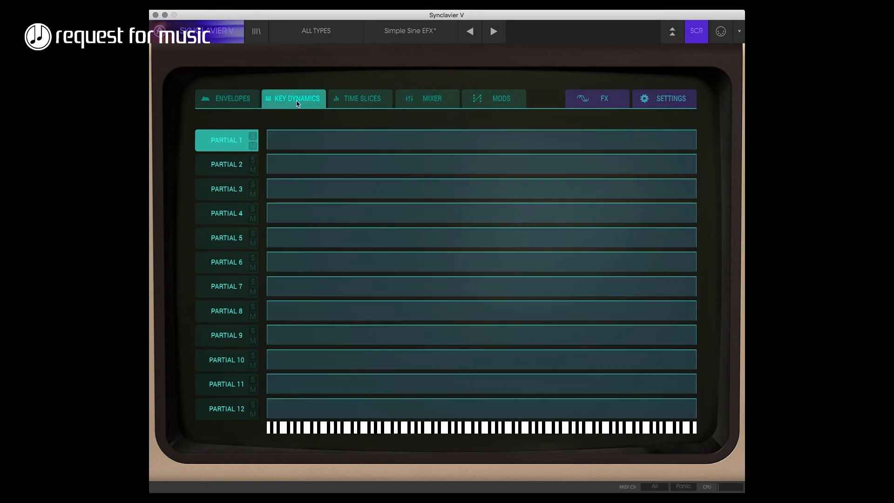
pyautogui.moveTo(696, 146); pyautogui.dragTo(455, 149)
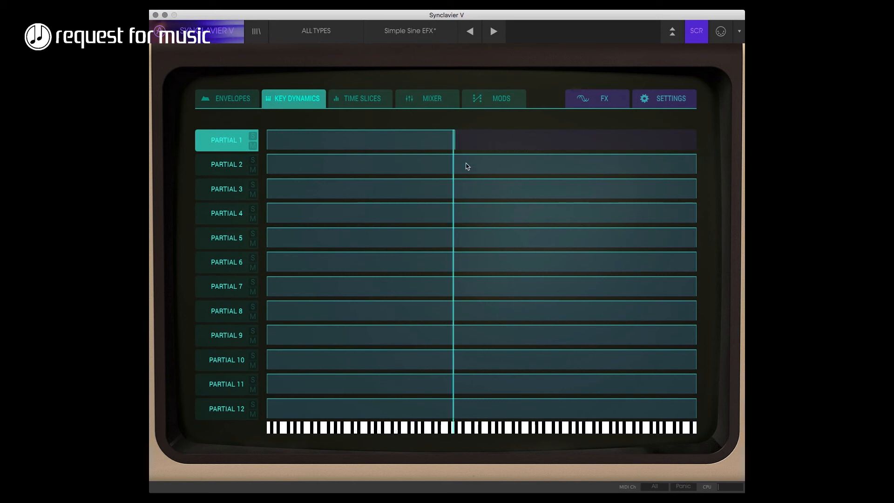
# Step: Limit Partial 2's key range to the upper part of the keyboard, starting where Partial 1's range ends
pyautogui.moveTo(267, 168); pyautogui.dragTo(455, 166)
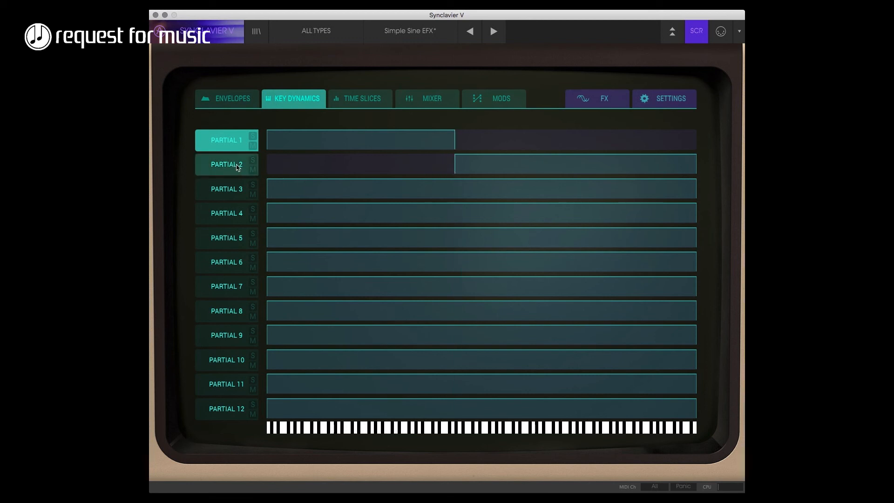
# Step: Raise Partial 2's volume in the mixer to match Partial 1 and increase its FM modulation amount
pyautogui.click(238, 166)
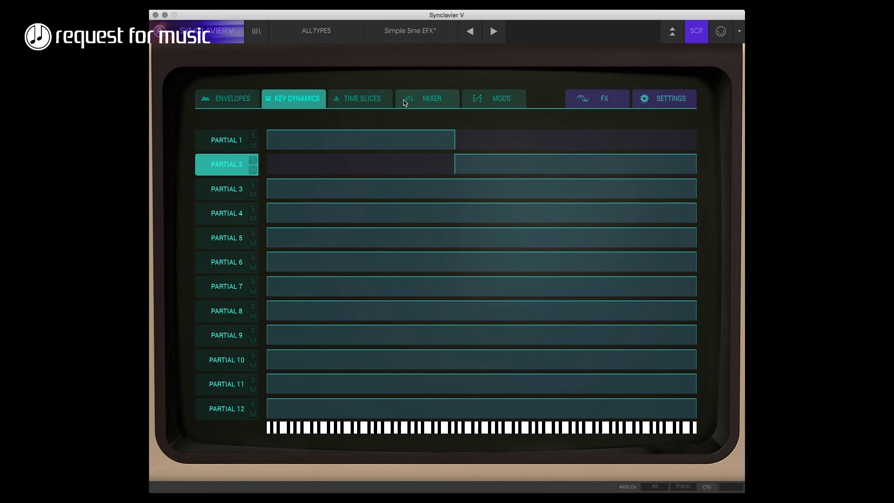
pyautogui.click(438, 98)
pyautogui.moveTo(275, 159); pyautogui.dragTo(366, 155)
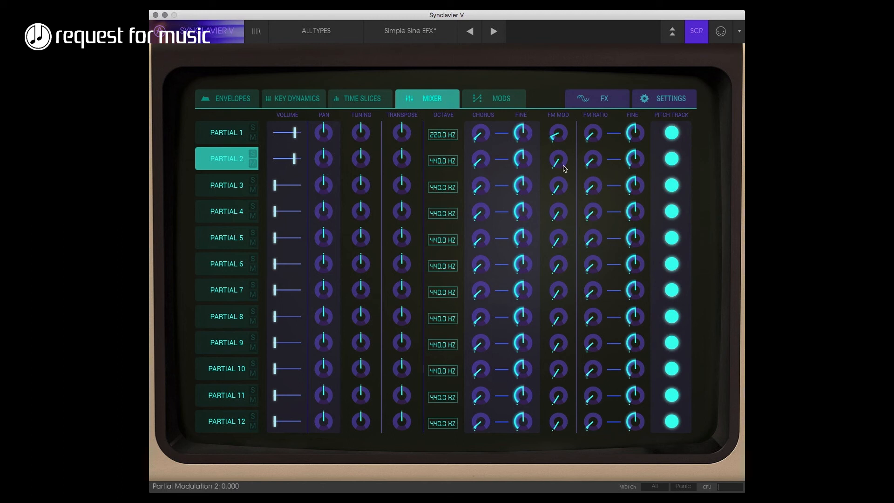
pyautogui.moveTo(557, 162); pyautogui.dragTo(559, 150)
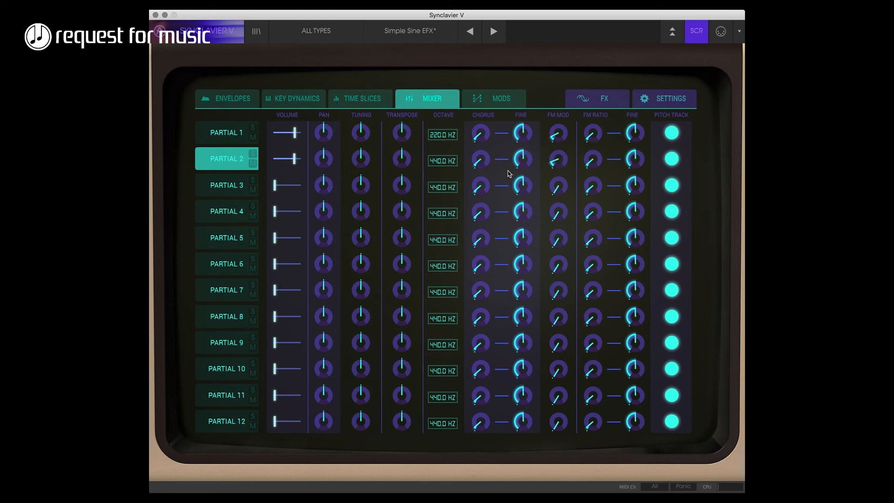
# Step: Shape Partial 2's harmonic envelope with attack 2.20, peak 45.0, decay 2.04 and sustain 0.00
pyautogui.click(231, 99)
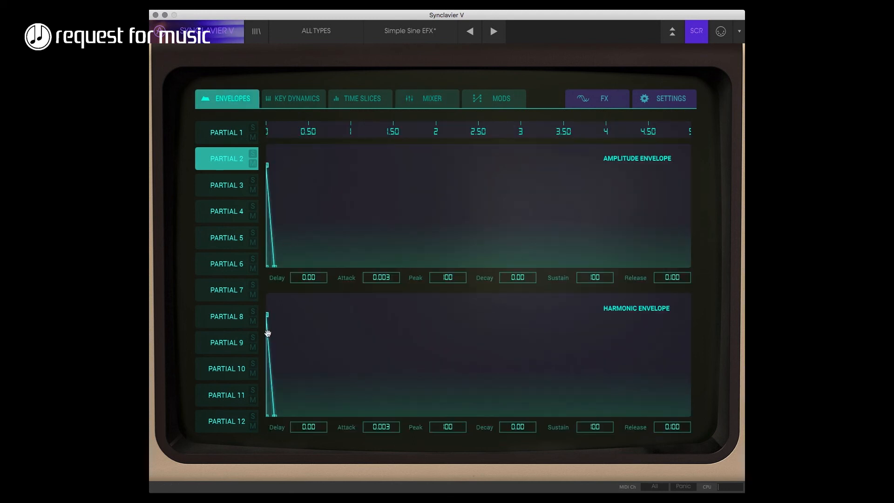
pyautogui.moveTo(268, 316); pyautogui.dragTo(356, 315)
pyautogui.moveTo(380, 427); pyautogui.dragTo(396, 344)
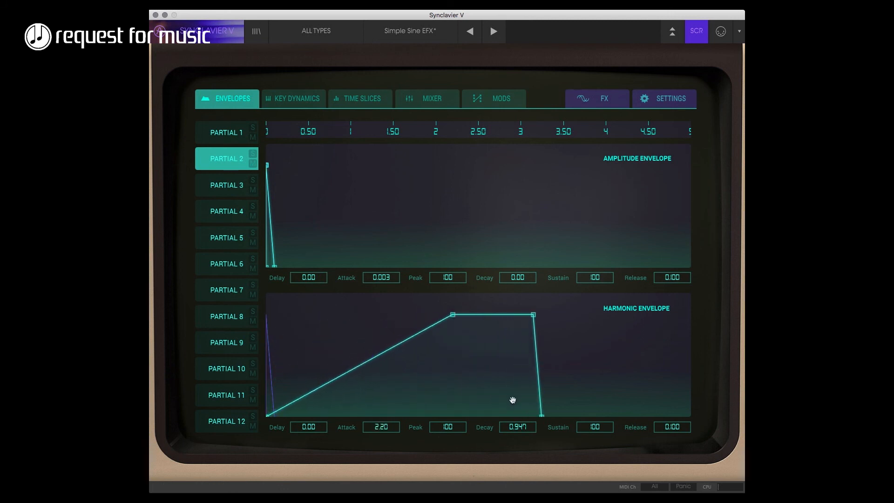
pyautogui.moveTo(441, 427); pyautogui.dragTo(441, 458)
pyautogui.moveTo(512, 428); pyautogui.dragTo(526, 414)
pyautogui.moveTo(596, 426); pyautogui.dragTo(597, 482)
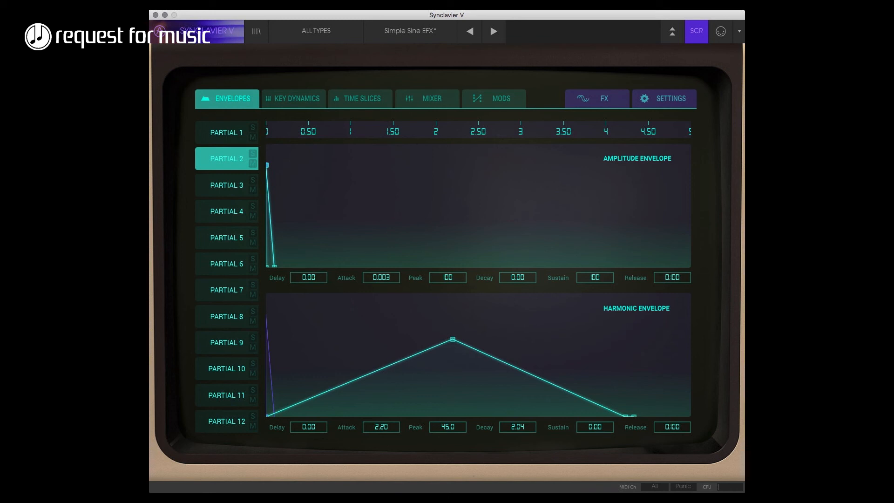
# Step: Set the release of both Partial 2 envelopes to 0.960 and the amplitude envelope's attack to 0.700
pyautogui.moveTo(669, 281); pyautogui.dragTo(671, 247)
pyautogui.moveTo(676, 426); pyautogui.dragTo(621, 379)
pyautogui.moveTo(382, 277); pyautogui.dragTo(394, 216)
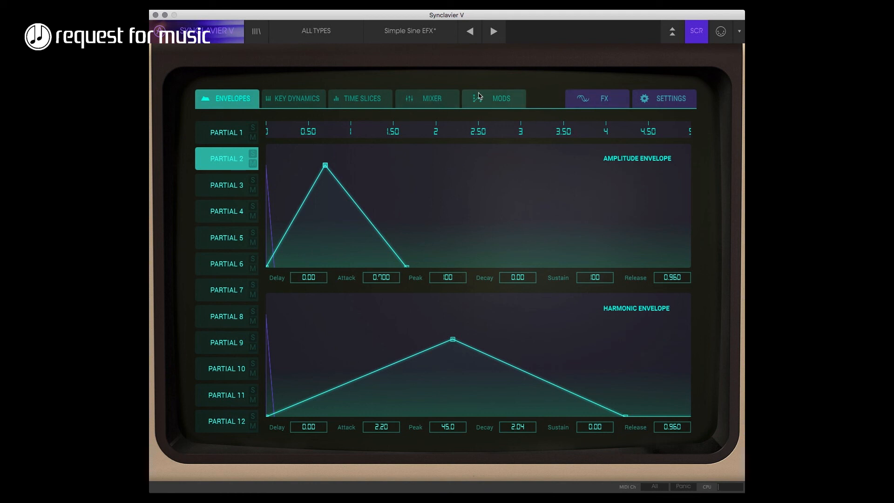
# Step: Raise Partial 2's fine chorus slightly in the mixer and copy the partial's settings to Partials 3 and 4
pyautogui.click(445, 102)
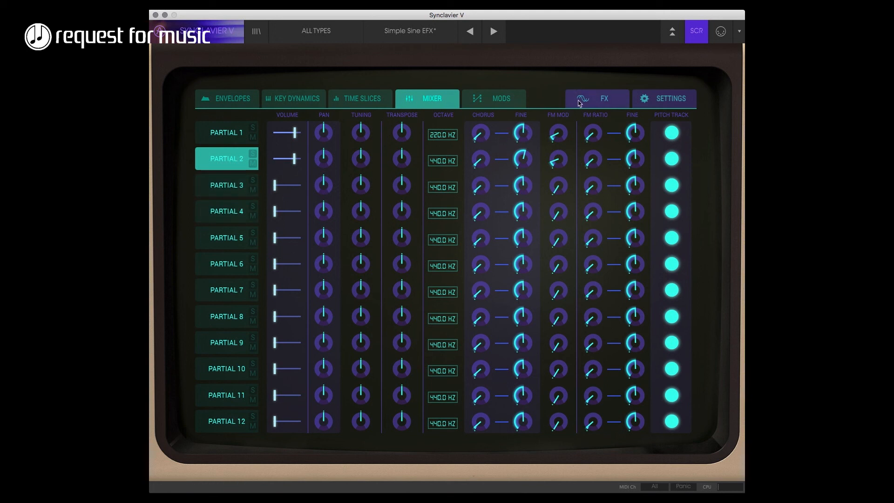
pyautogui.click(698, 33)
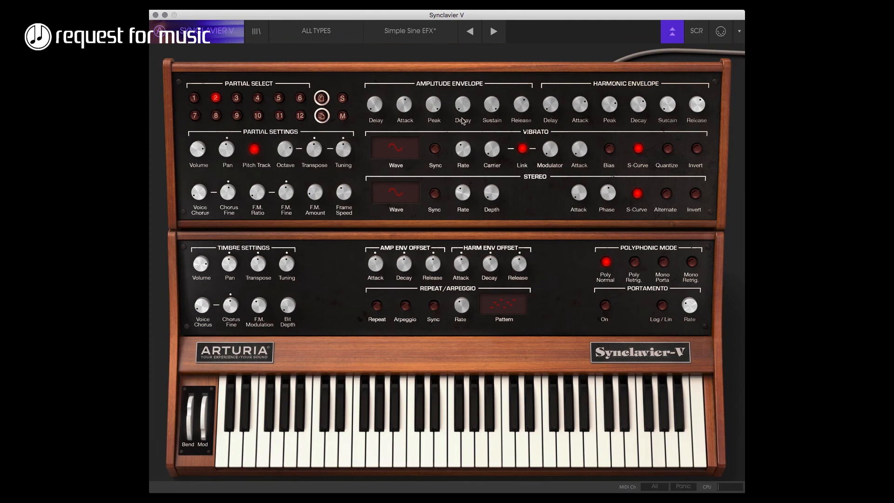
pyautogui.click(319, 97)
pyautogui.click(258, 97)
# Step: Pan Partial 2 left with slightly lower tuning and Partial 4 right with slightly higher tuning in the mixer
pyautogui.click(697, 33)
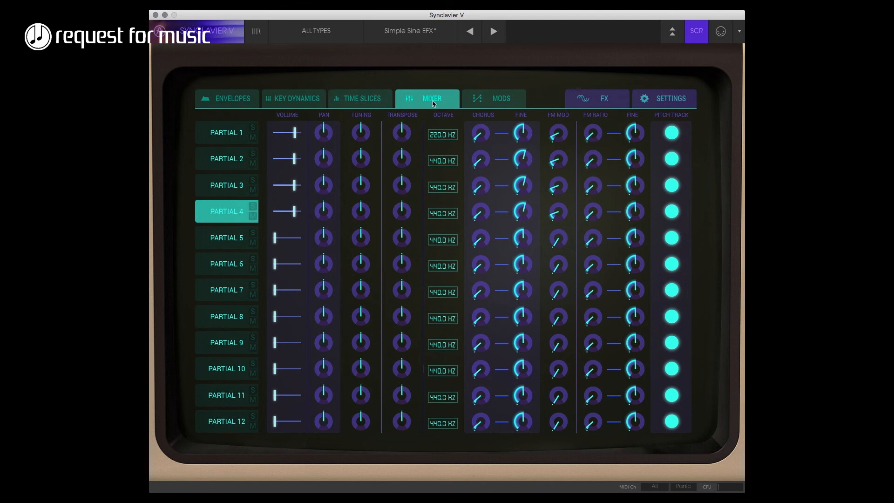
pyautogui.moveTo(322, 157); pyautogui.dragTo(364, 163)
pyautogui.moveTo(366, 212); pyautogui.dragTo(369, 204)
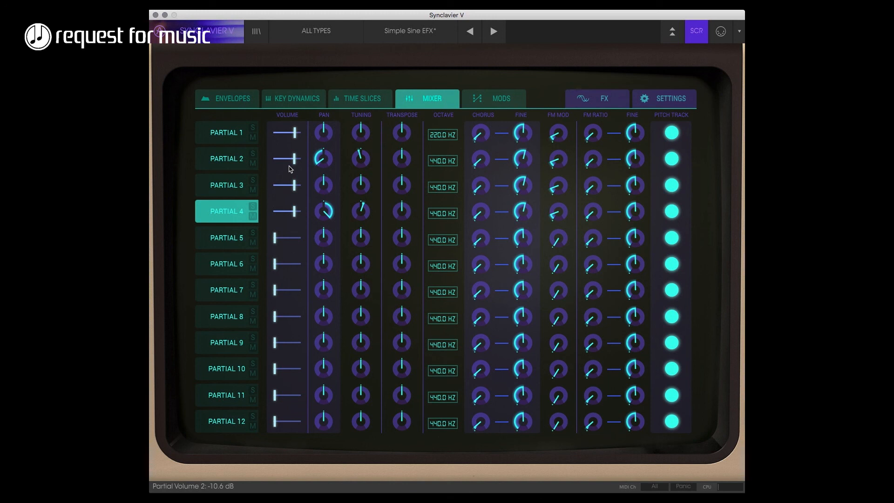
# Step: Select Partials 2 to 4 together and lower their volumes slightly below Partial 1's
pyautogui.moveTo(293, 184); pyautogui.dragTo(290, 191)
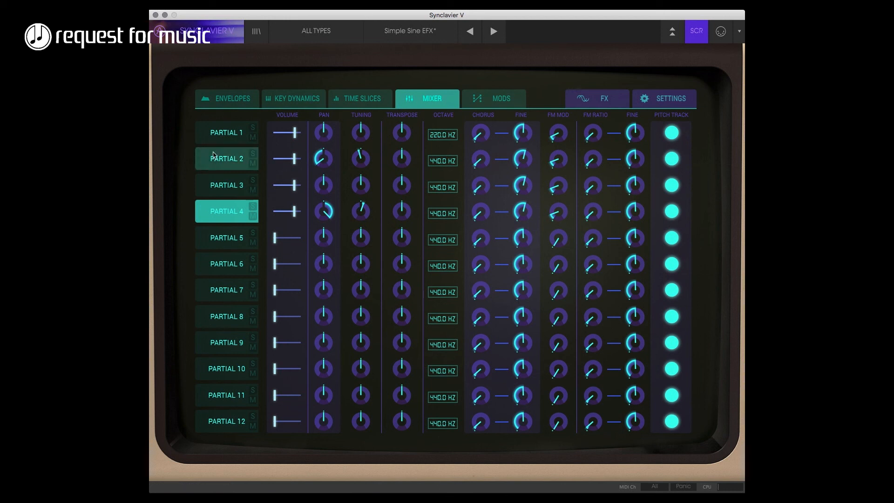
pyautogui.click(233, 164)
pyautogui.keyDown('shift'); pyautogui.click(247, 207); pyautogui.keyUp('shift')
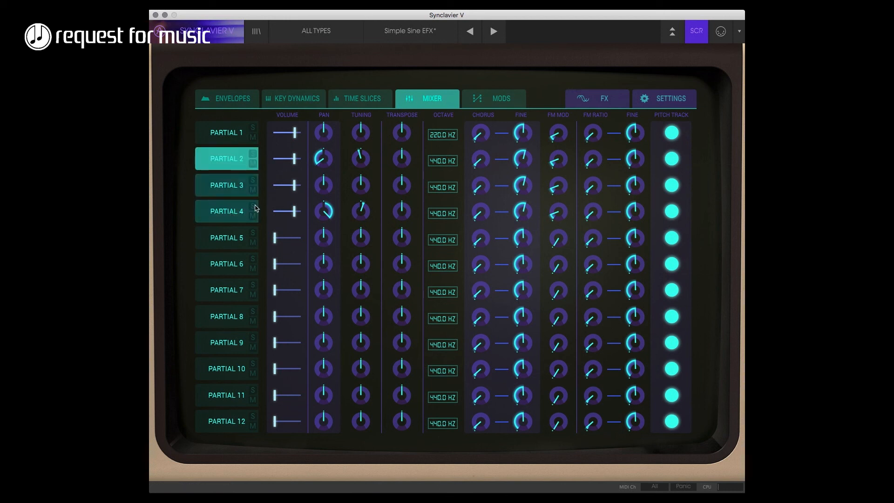
pyautogui.moveTo(295, 162); pyautogui.dragTo(276, 166)
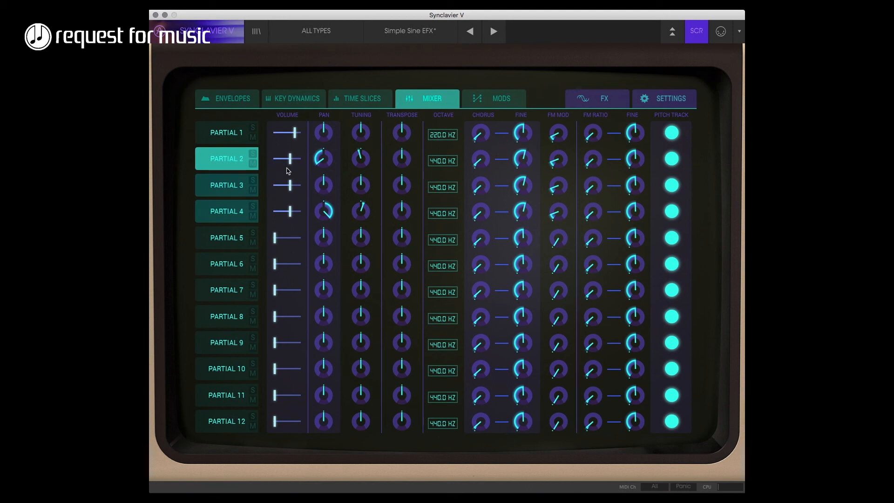